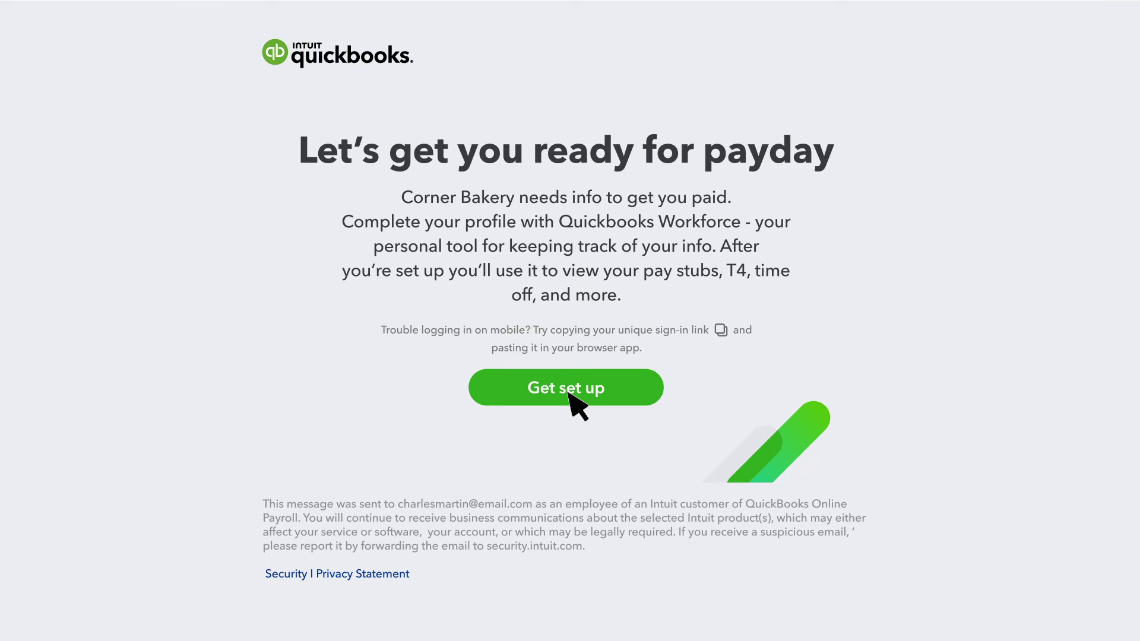
- Start setup and sign in with the employee's Intuit user ID and account password
{"action": "left_click", "coordinate": [570, 393]}
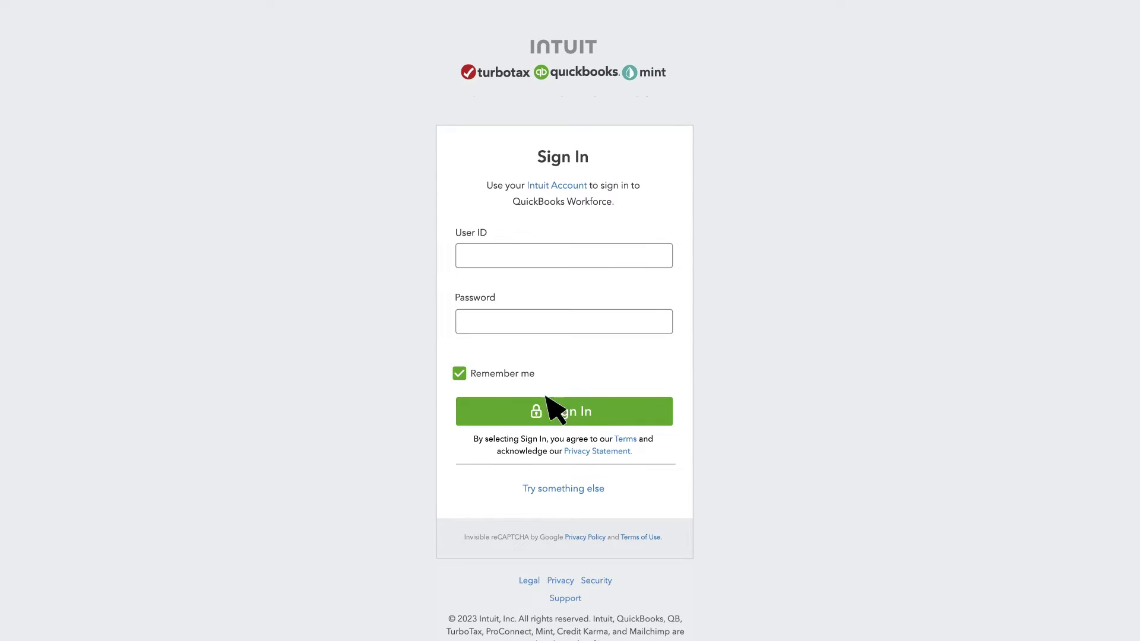
{"action": "left_click", "coordinate": [468, 264]}
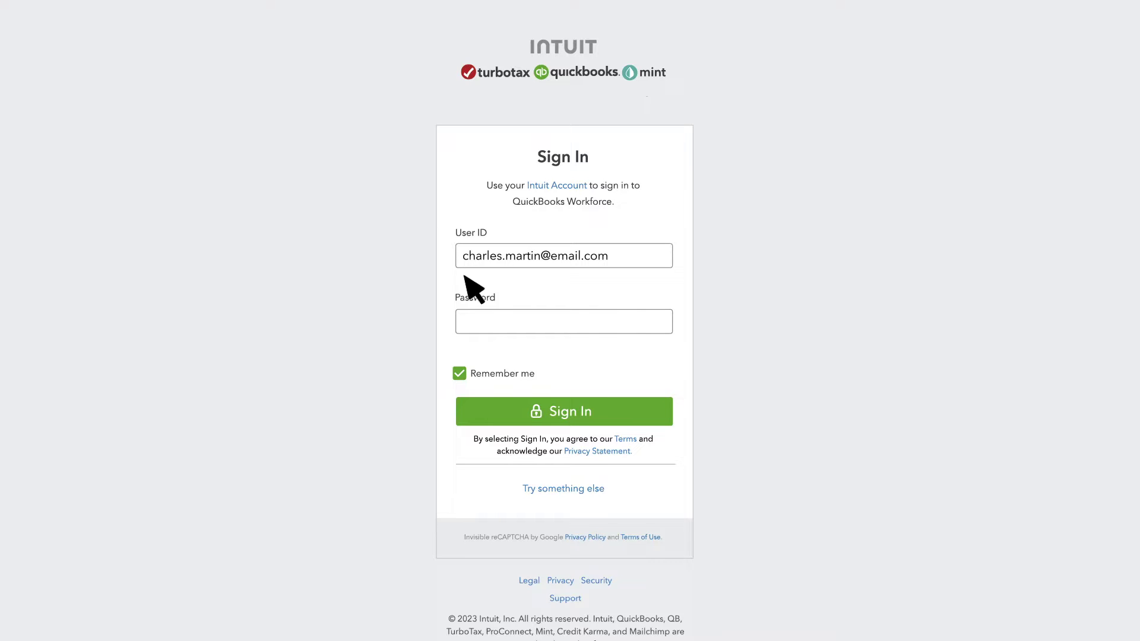
{"action": "left_click", "coordinate": [472, 330]}
{"action": "type", "text": "**************"}
{"action": "left_click", "coordinate": [567, 417]}
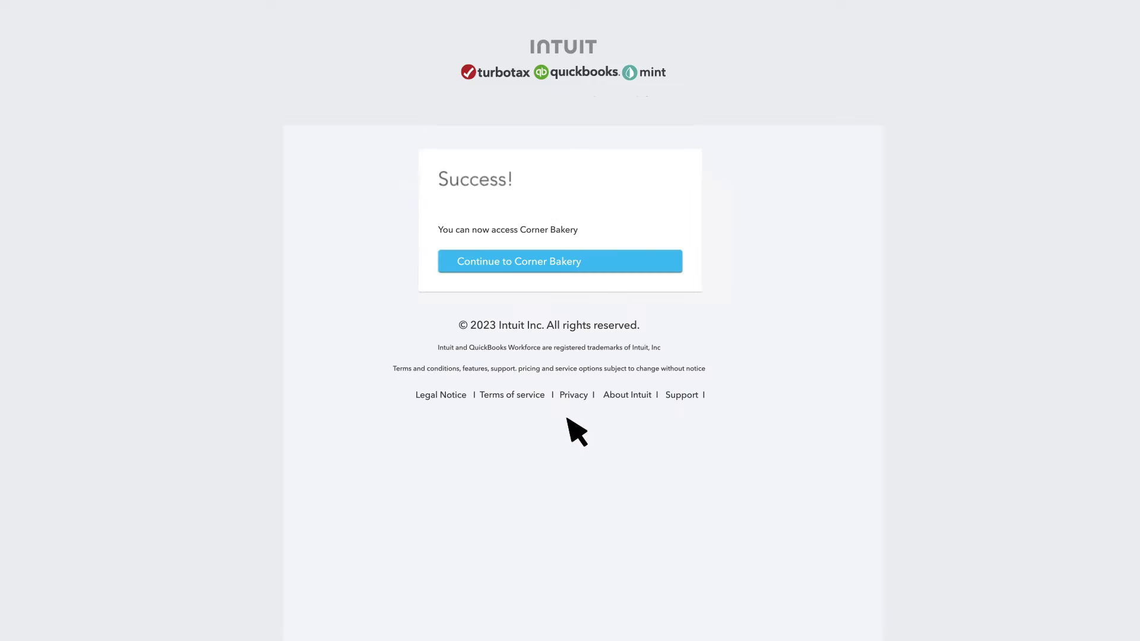
- Continue to Corner Bakery and enter the employee's legal first and last name
{"action": "left_click", "coordinate": [552, 267]}
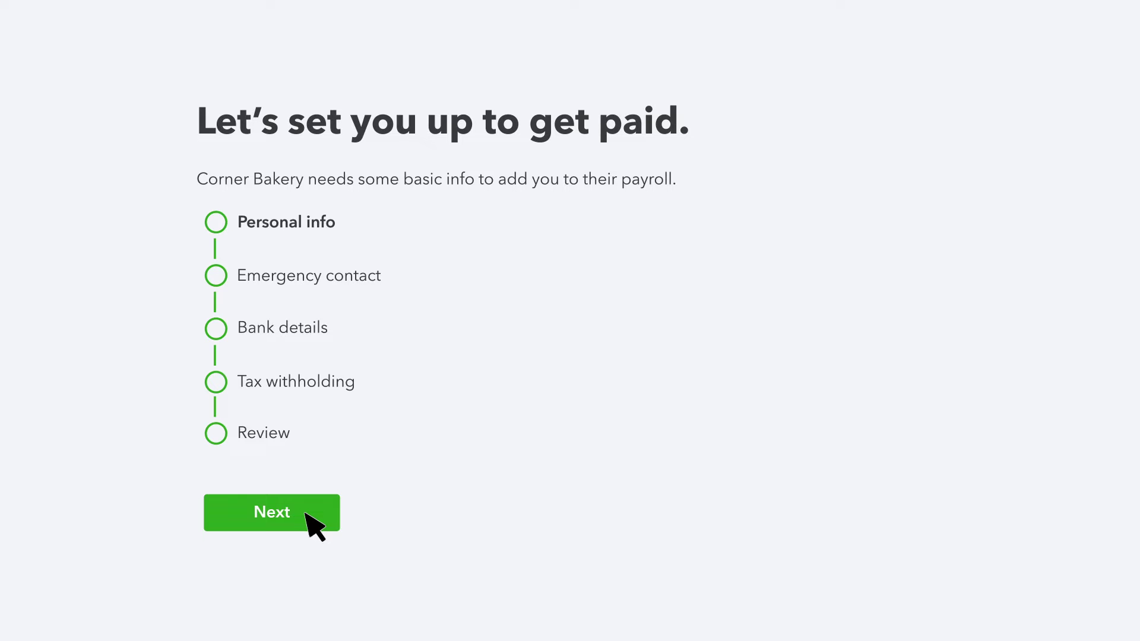
{"action": "left_click", "coordinate": [305, 514]}
{"action": "left_click", "coordinate": [387, 313]}
{"action": "left_click", "coordinate": [354, 395]}
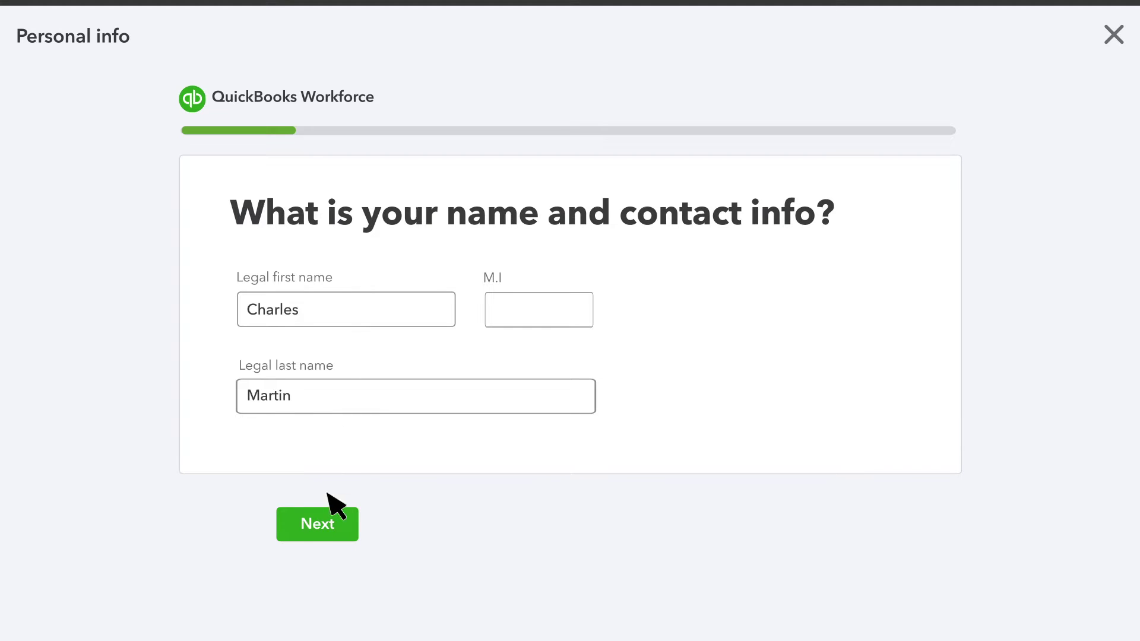
- Enter the employee's home street address, postcode and town, with province ON
{"action": "left_click", "coordinate": [321, 531]}
{"action": "left_click", "coordinate": [350, 310]}
{"action": "left_click", "coordinate": [834, 389]}
{"action": "left_click", "coordinate": [613, 450]}
- Enter the employee's date of birth and preferred first name, and choose Male as gender
{"action": "left_click", "coordinate": [333, 527]}
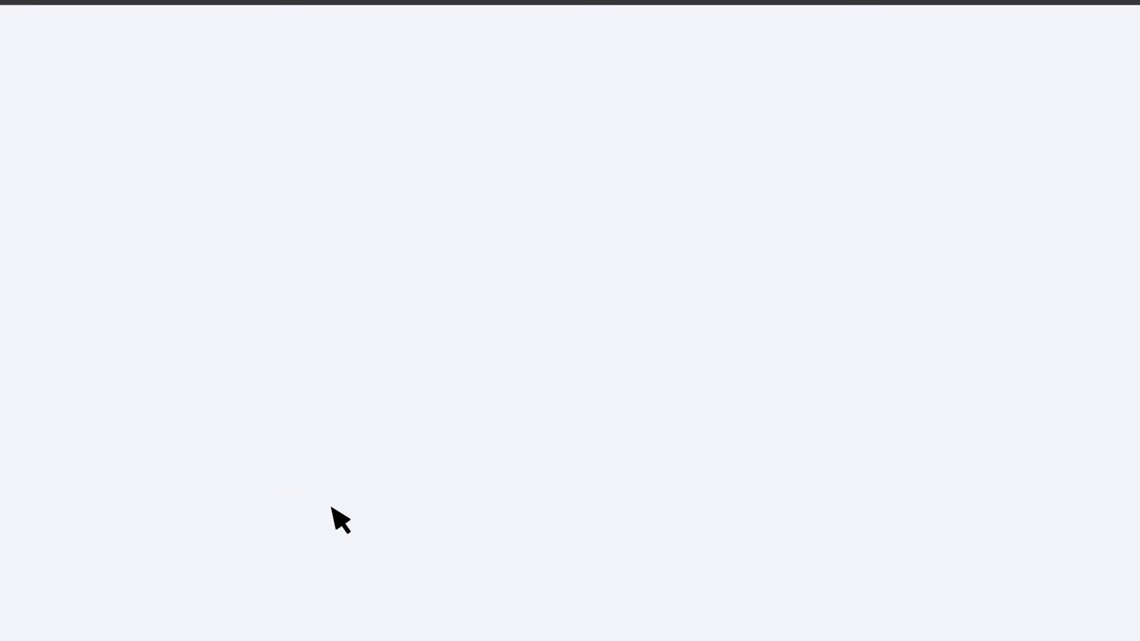
{"action": "left_click", "coordinate": [348, 292]}
{"action": "left_click", "coordinate": [316, 439]}
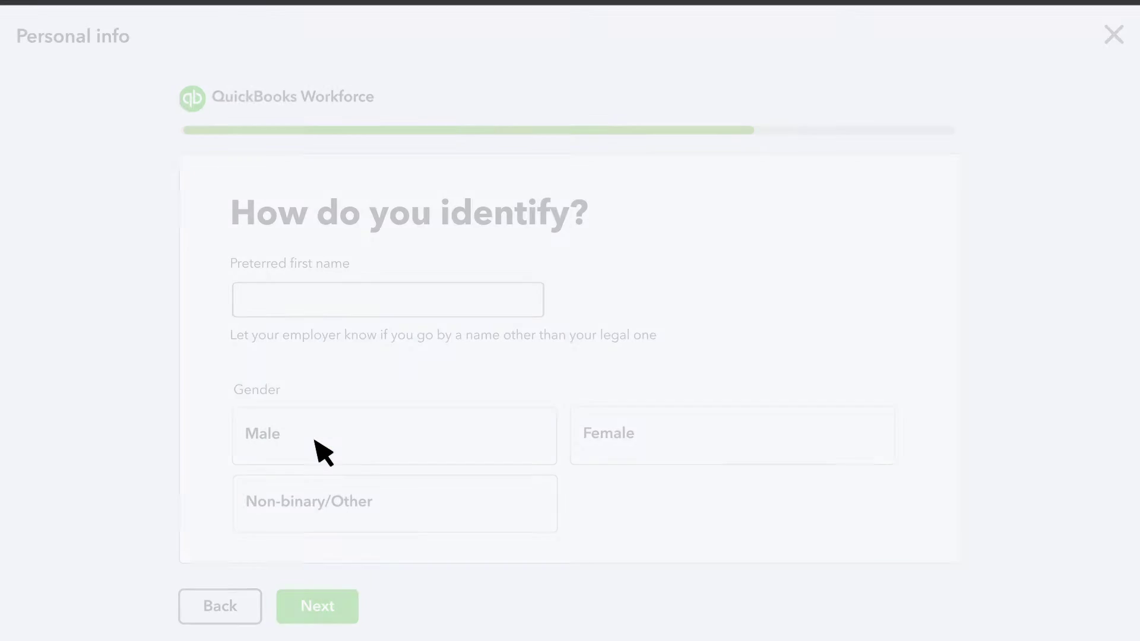
{"action": "left_click", "coordinate": [280, 309]}
{"action": "type", "text": "Charles"}
{"action": "left_click", "coordinate": [310, 454]}
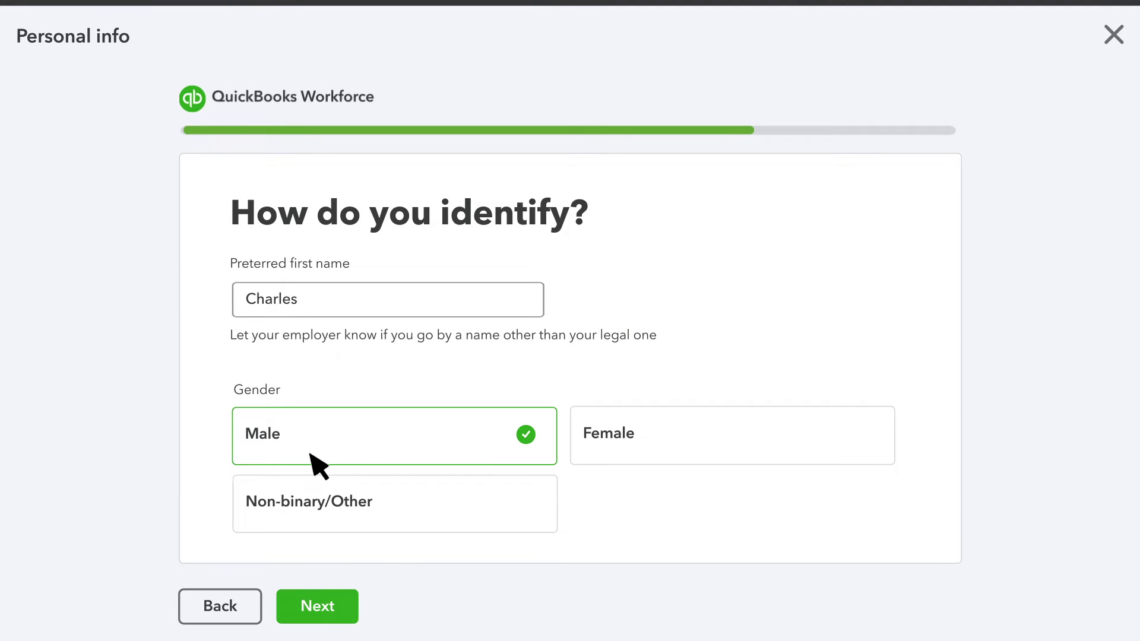
- Enter and confirm the employee's National Insurance number
{"action": "left_click", "coordinate": [341, 612]}
{"action": "left_click", "coordinate": [403, 345]}
{"action": "left_click", "coordinate": [378, 416]}
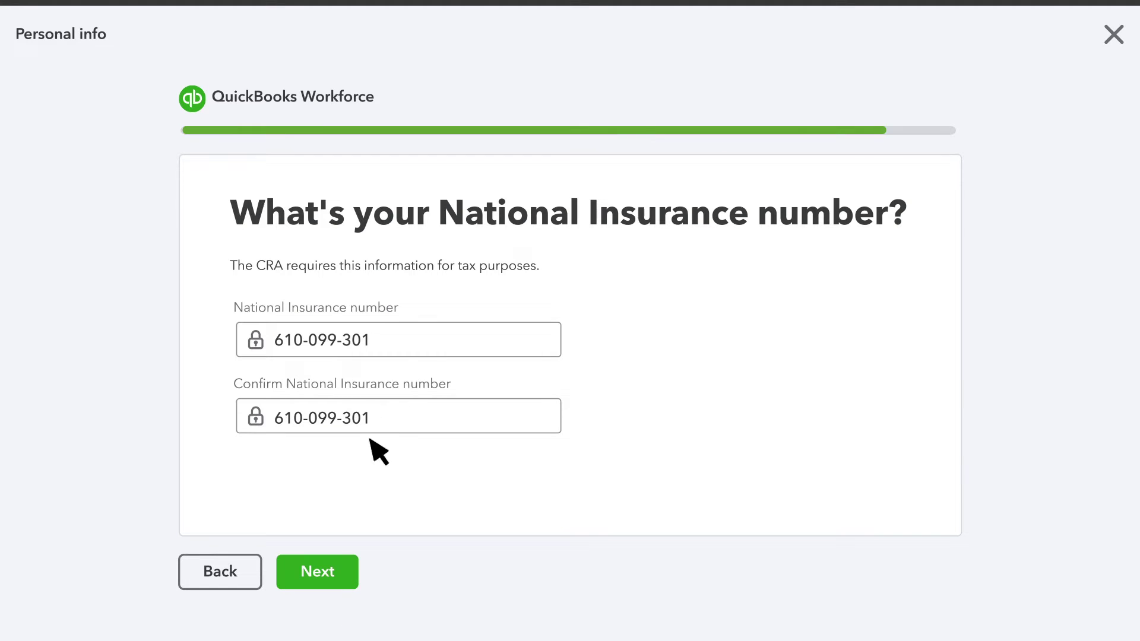
{"action": "left_click", "coordinate": [350, 577]}
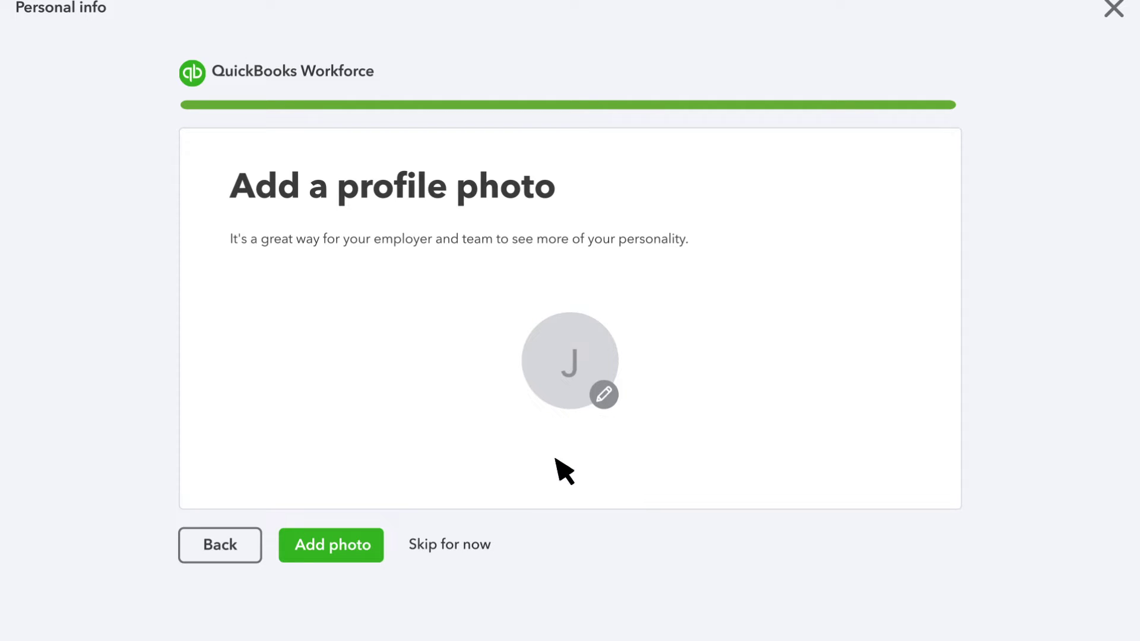
- Skip the profile photo and add an emergency contact: relationship Brother, with name, phone and e-mail
{"action": "left_click", "coordinate": [483, 548]}
{"action": "left_click", "coordinate": [313, 547]}
{"action": "left_click", "coordinate": [359, 286]}
{"action": "left_click", "coordinate": [683, 288]}
{"action": "left_click", "coordinate": [455, 372]}
{"action": "type", "text": "Brother"}
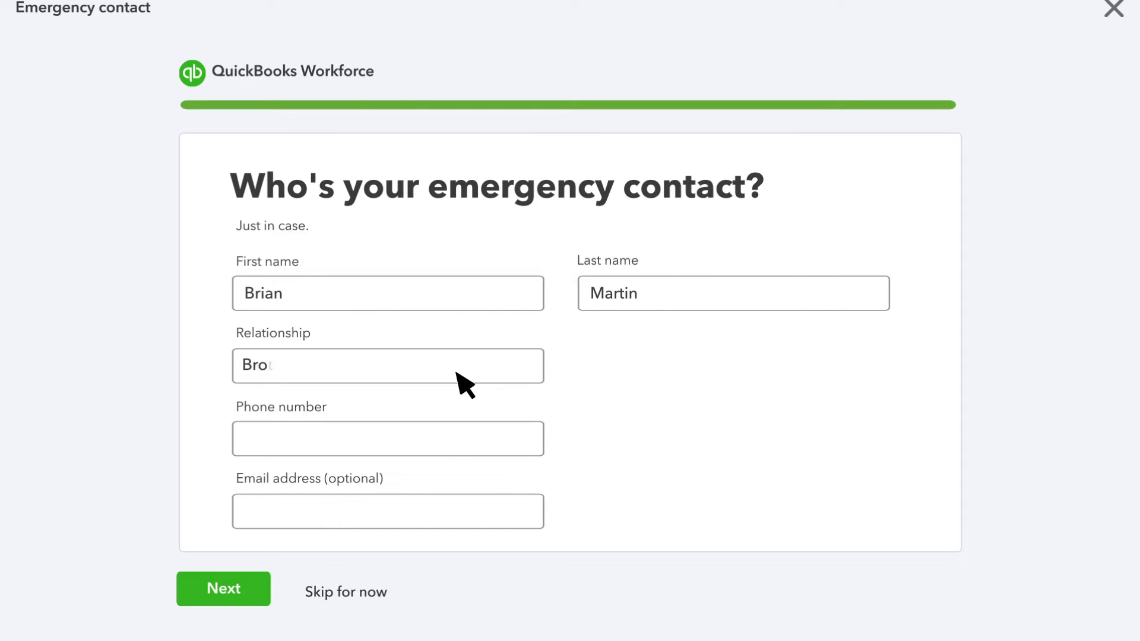
{"action": "left_click", "coordinate": [442, 434]}
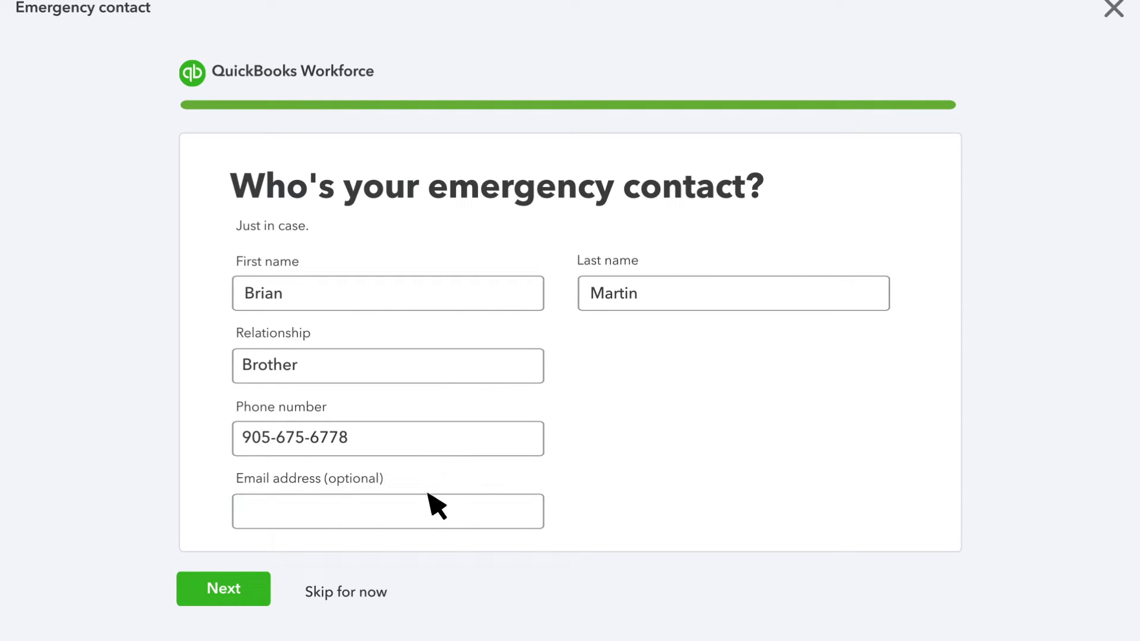
{"action": "left_click", "coordinate": [427, 519]}
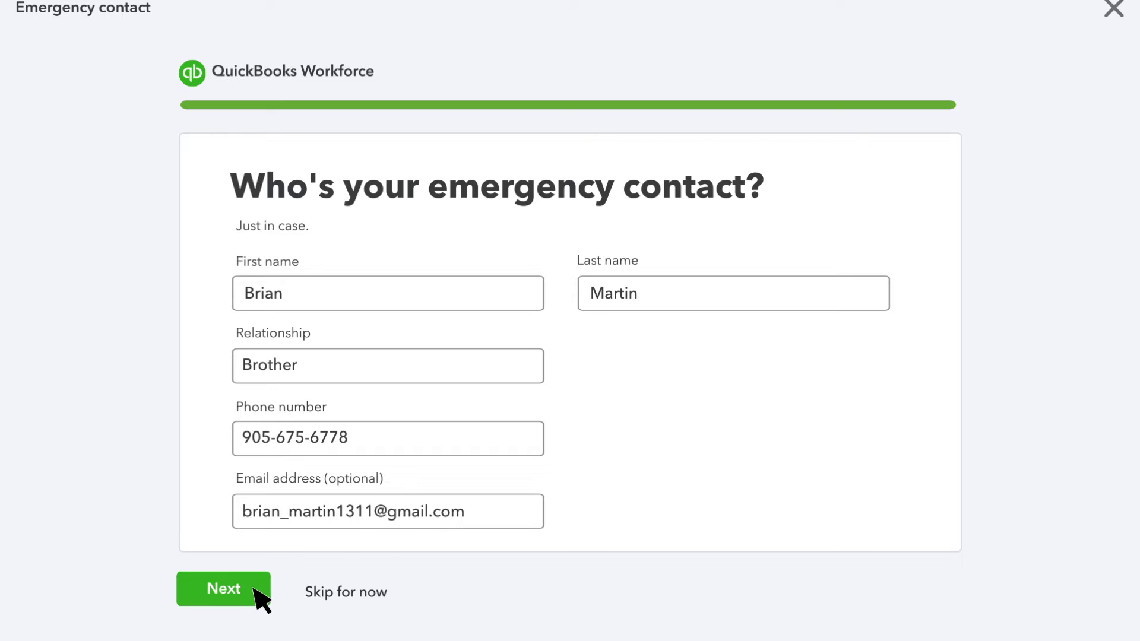
- Set direct deposit to one savings account, entering transit, institution and confirmed account numbers
{"action": "left_click", "coordinate": [257, 593]}
{"action": "left_click", "coordinate": [542, 330]}
{"action": "left_click", "coordinate": [518, 358]}
{"action": "left_click", "coordinate": [361, 484]}
{"action": "type", "text": "00299"}
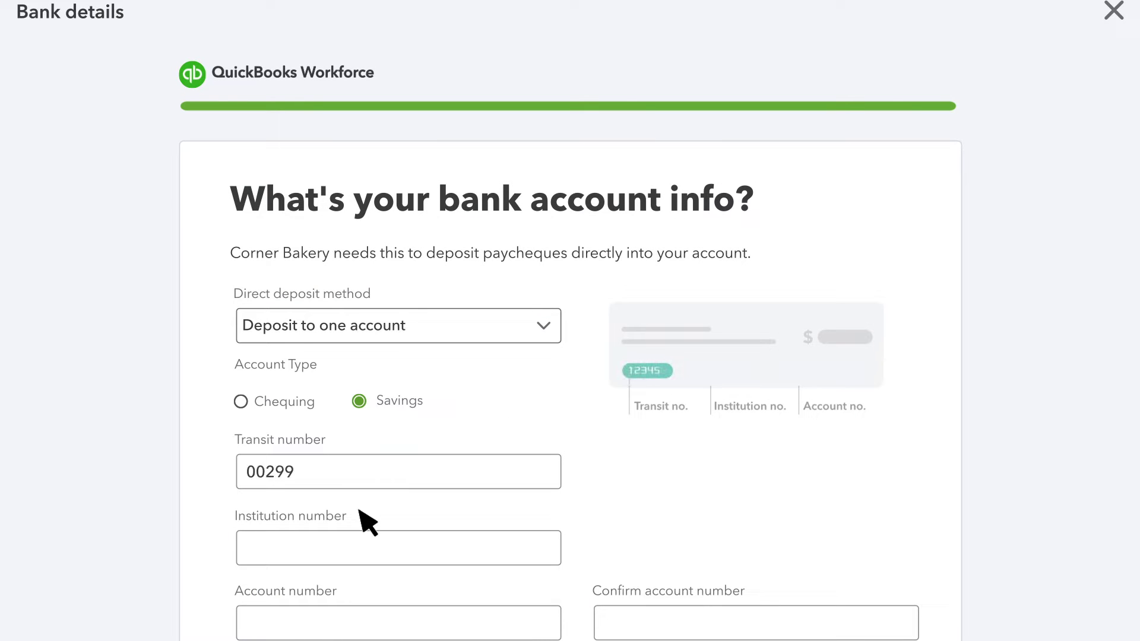
{"action": "left_click", "coordinate": [359, 548]}
{"action": "type", "text": "004"}
{"action": "scroll", "coordinate": [356, 546], "scroll_direction": "down", "scroll_amount": 2}
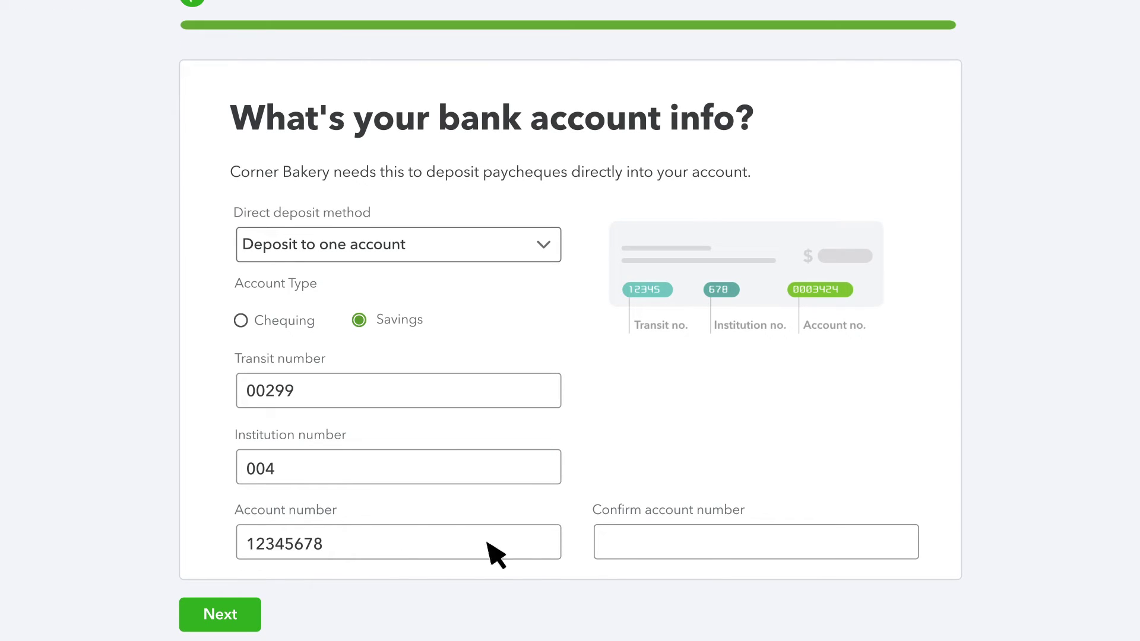
{"action": "left_click", "coordinate": [701, 547]}
{"action": "type", "text": "12345678"}
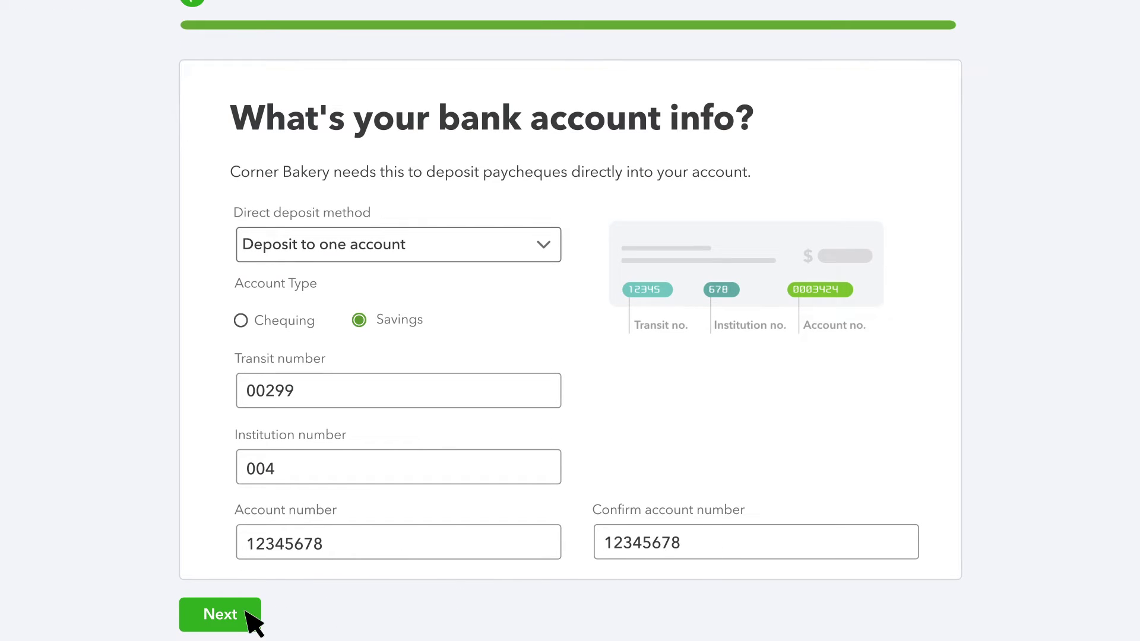
{"action": "left_click", "coordinate": [220, 614]}
- Enter TD1 claims: federal $15.000, additional tax $0, Ontario $11.865
{"action": "left_click", "coordinate": [299, 388]}
{"action": "type", "text": "$15.000"}
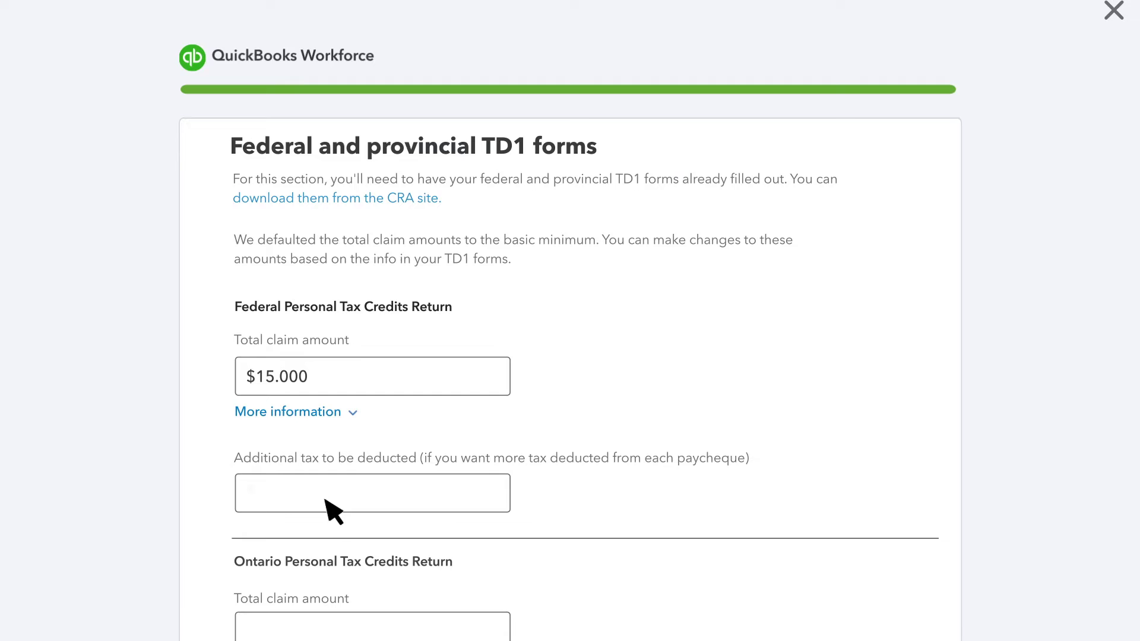
{"action": "left_click", "coordinate": [321, 492]}
{"action": "type", "text": "$0"}
{"action": "scroll", "coordinate": [325, 504], "scroll_direction": "down", "scroll_amount": 4}
{"action": "left_click", "coordinate": [339, 415]}
{"action": "type", "text": "$11.865"}
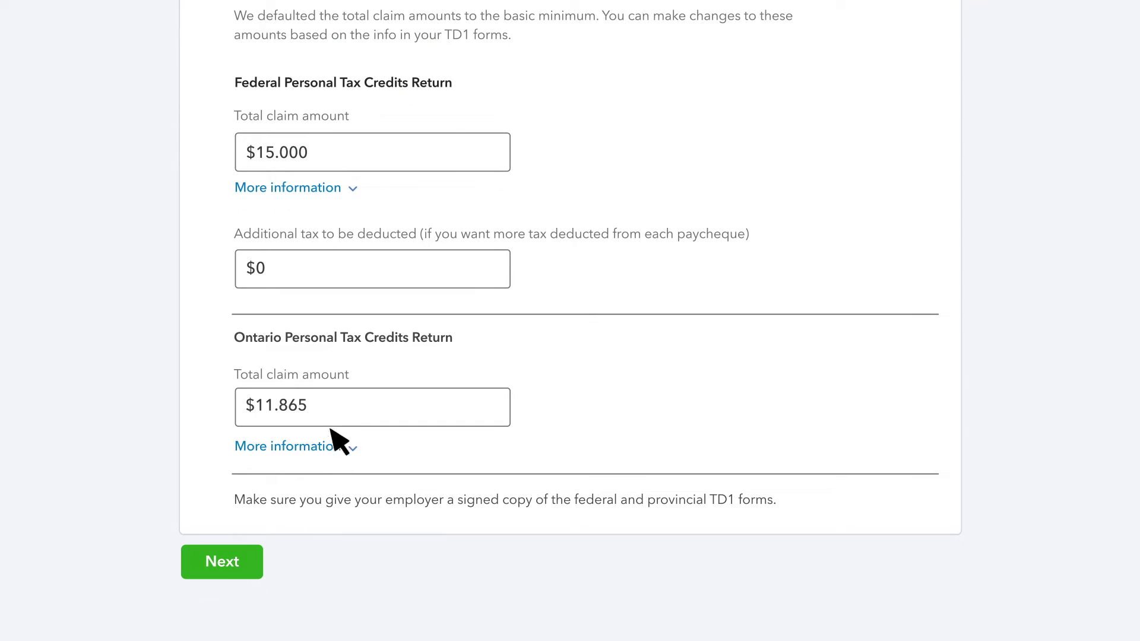
- Finish tax withholding, review the profile and save to submit it
{"action": "left_click", "coordinate": [252, 575]}
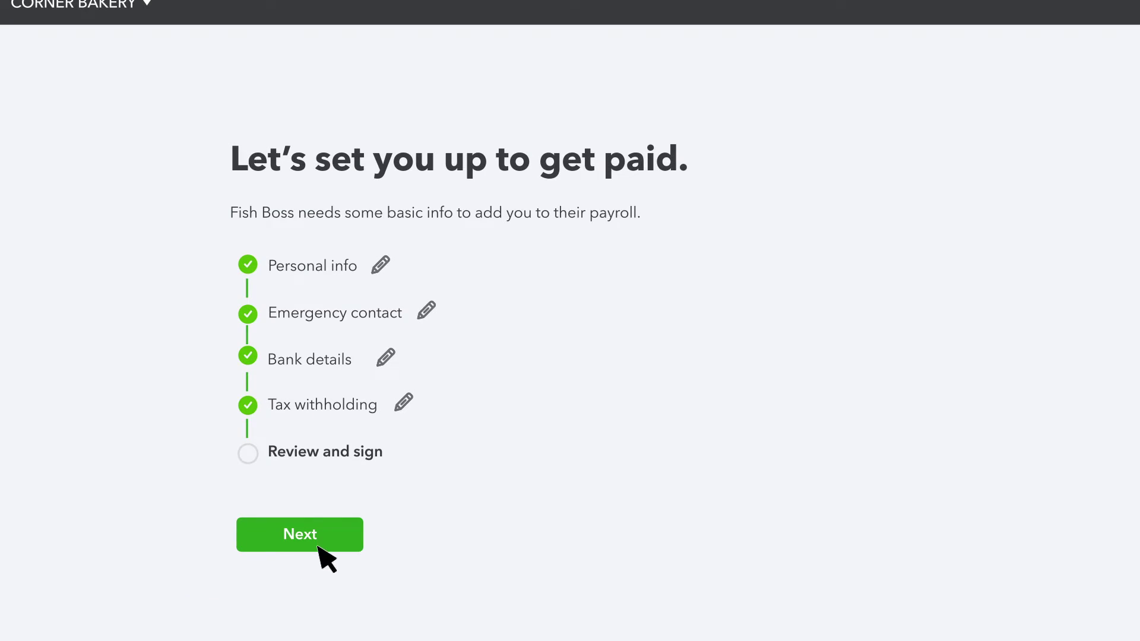
{"action": "left_click", "coordinate": [341, 539]}
{"action": "scroll", "coordinate": [330, 567], "scroll_direction": "down", "scroll_amount": 6}
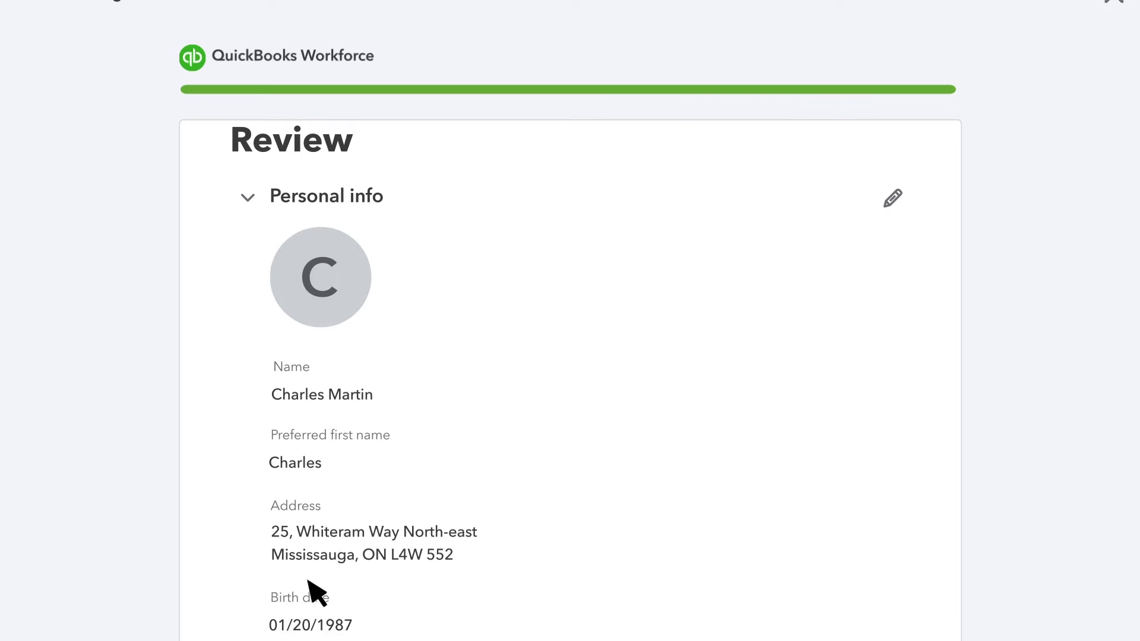
{"action": "left_click", "coordinate": [293, 601]}
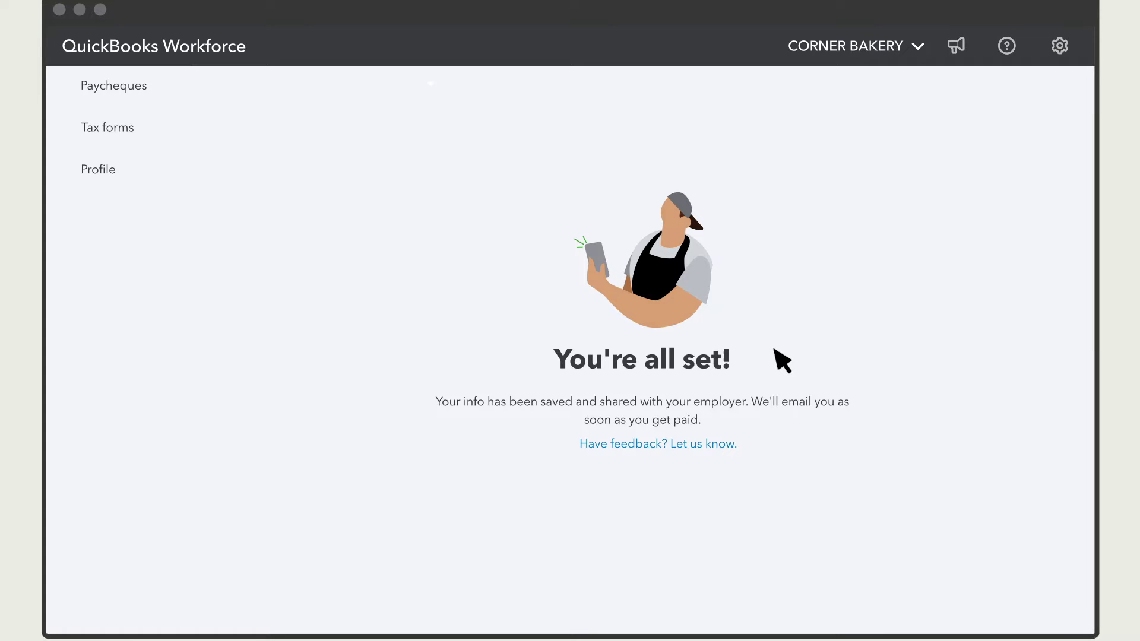
- View the Paycheques dashboard with $3,850.16 latest net pay, and show the employer list
{"action": "left_click", "coordinate": [153, 96]}
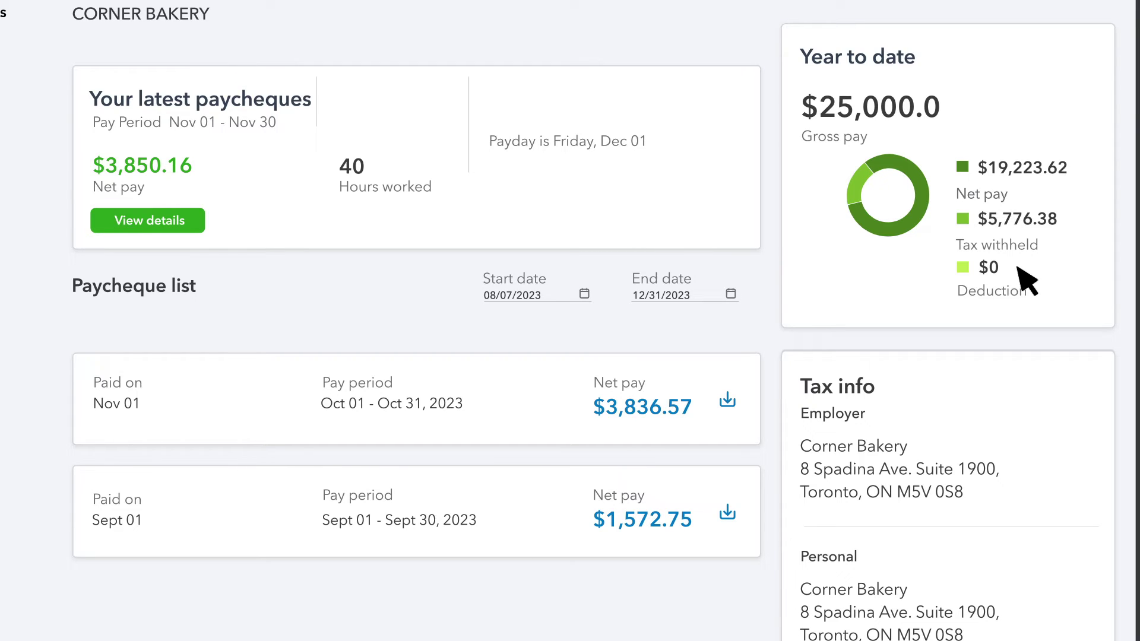
{"action": "scroll", "coordinate": [1009, 249], "scroll_direction": "up", "scroll_amount": 2}
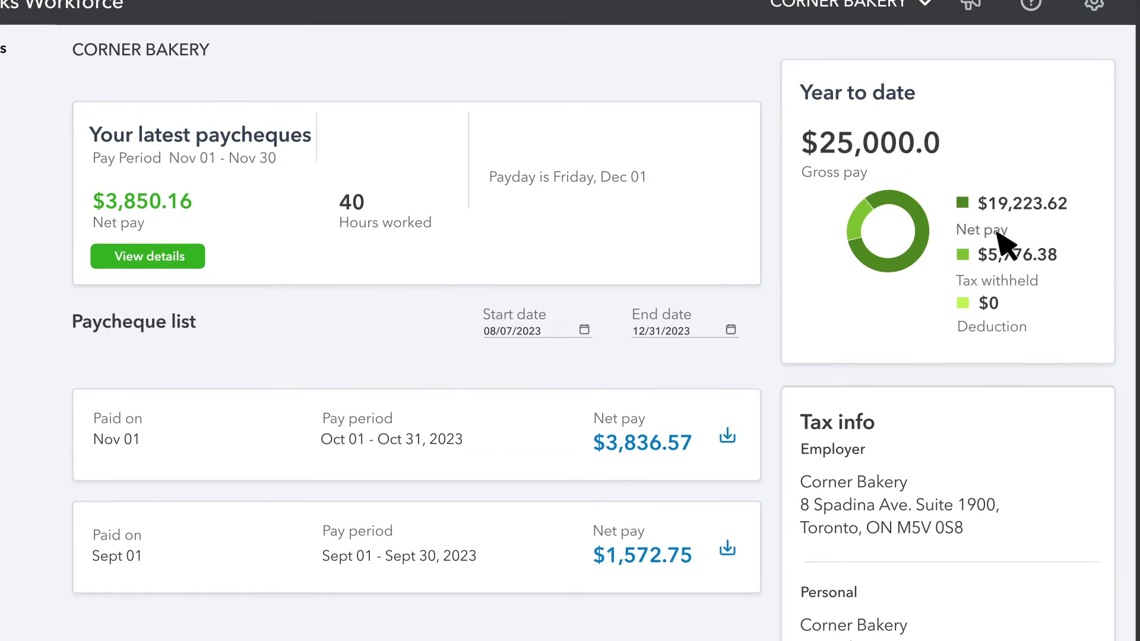
{"action": "left_click", "coordinate": [931, 41]}
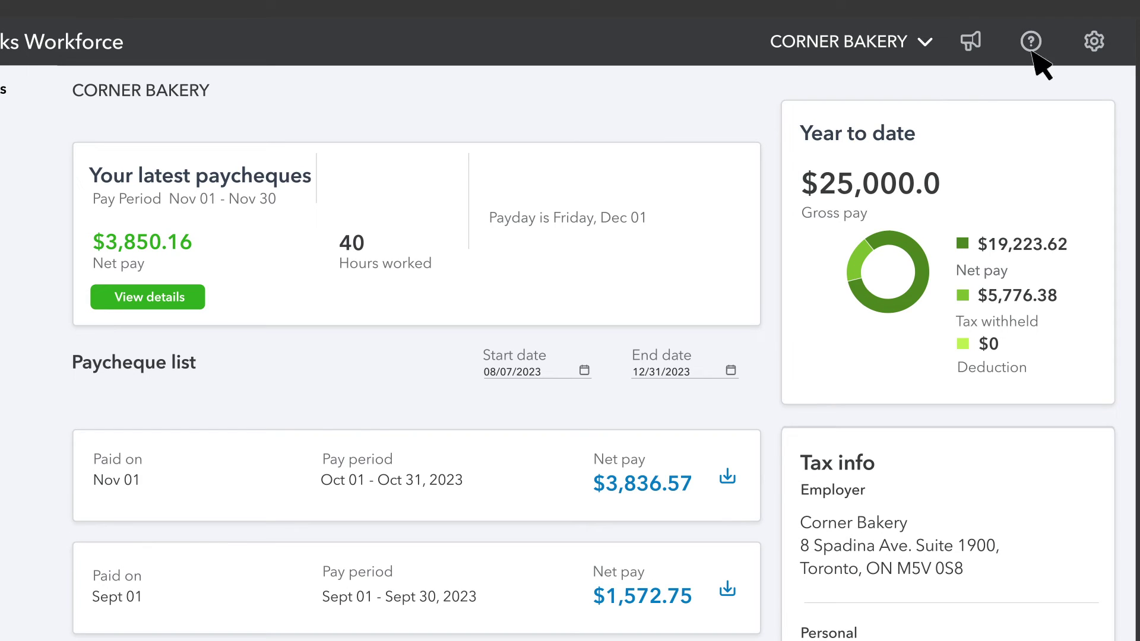
- Turn off e-mail notifications for new pay stubs in Email notification settings and save
{"action": "left_click", "coordinate": [1103, 47]}
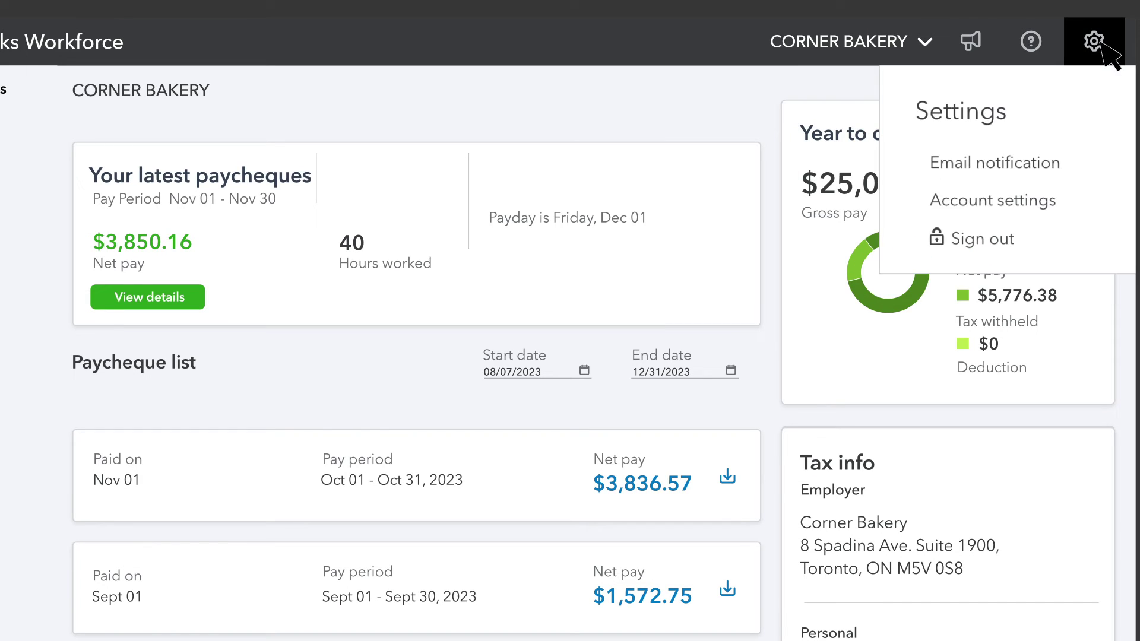
{"action": "left_click", "coordinate": [1027, 166]}
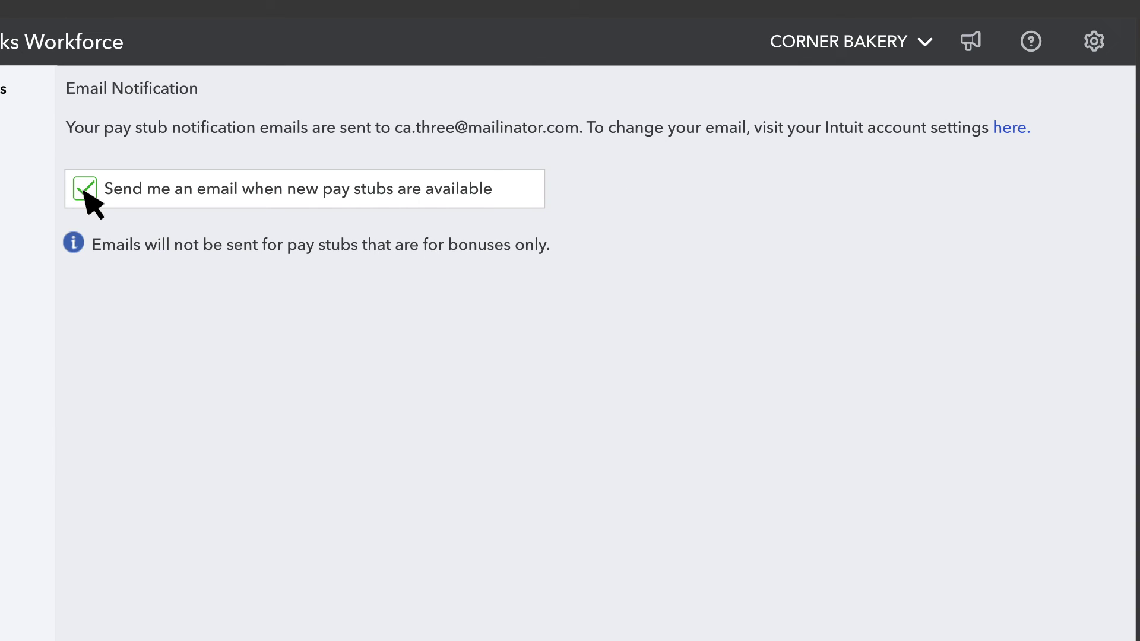
{"action": "left_click", "coordinate": [85, 189]}
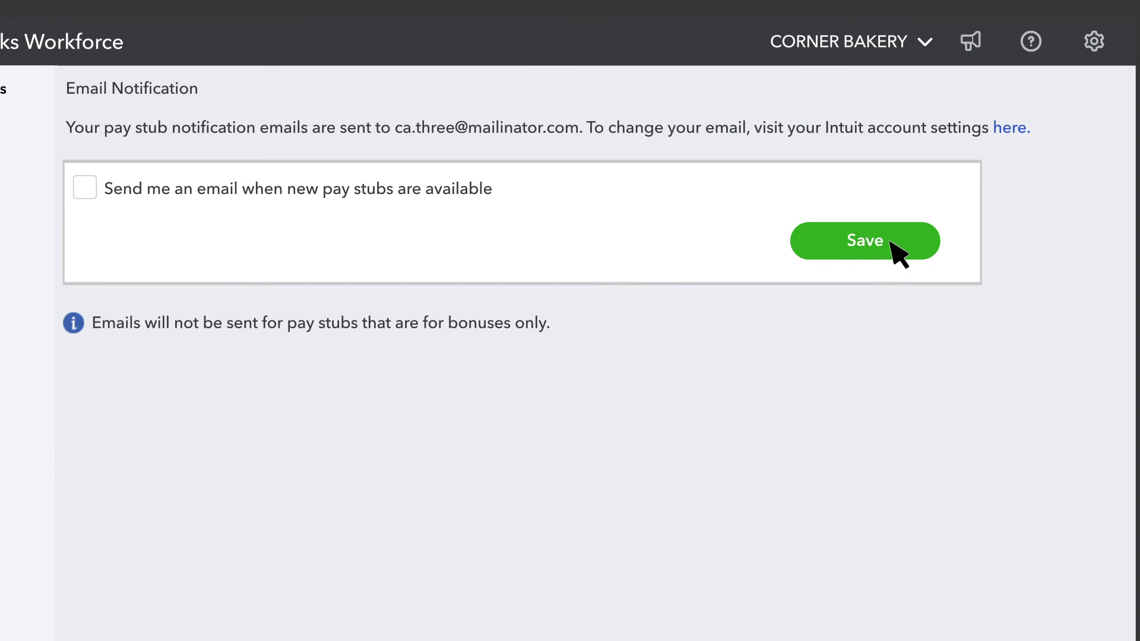
{"action": "left_click", "coordinate": [891, 242]}
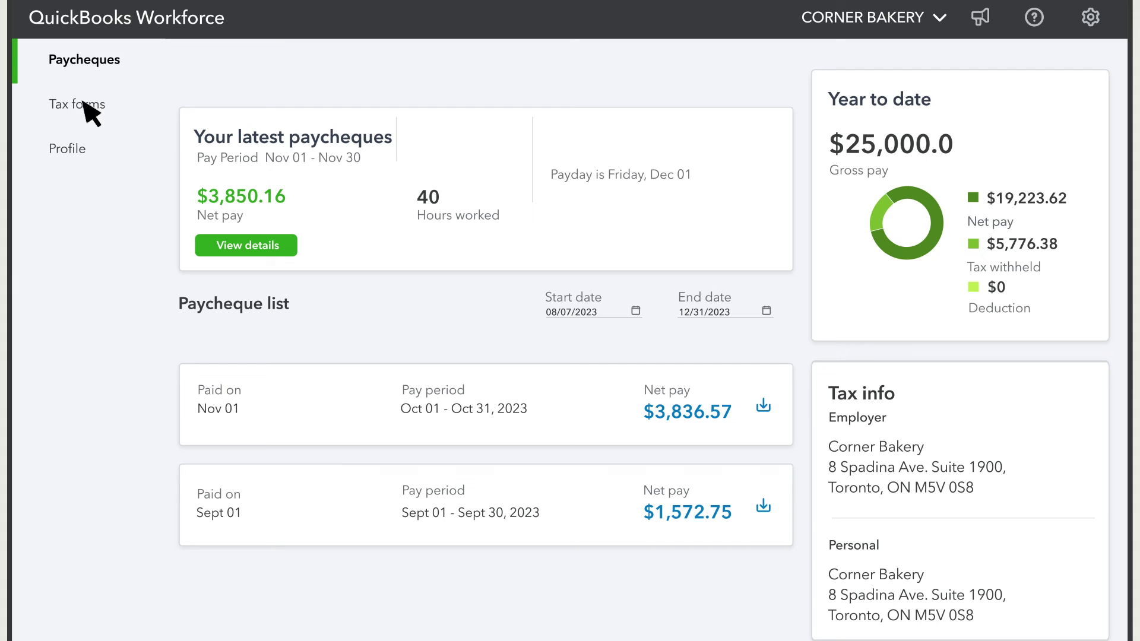
- Show the Year-end tax forms page with T4s for 2022, 2021 and 2020
{"action": "left_click", "coordinate": [89, 110]}
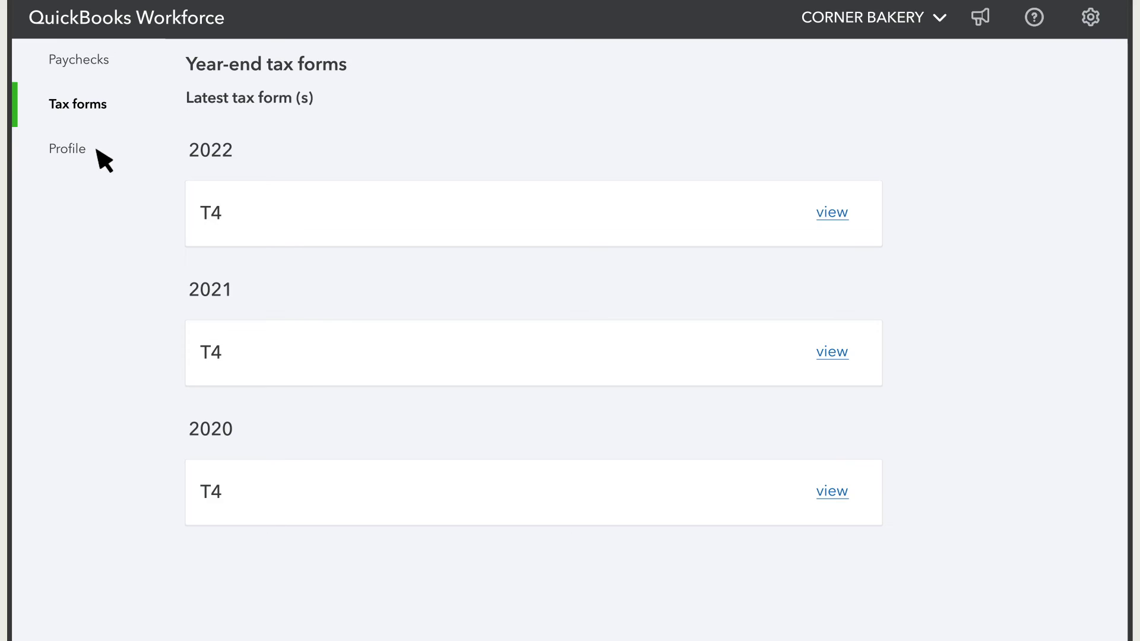
- Open Profile and scroll to the Emergency Contact, Bank details and Tax withholding sections
{"action": "left_click", "coordinate": [96, 150]}
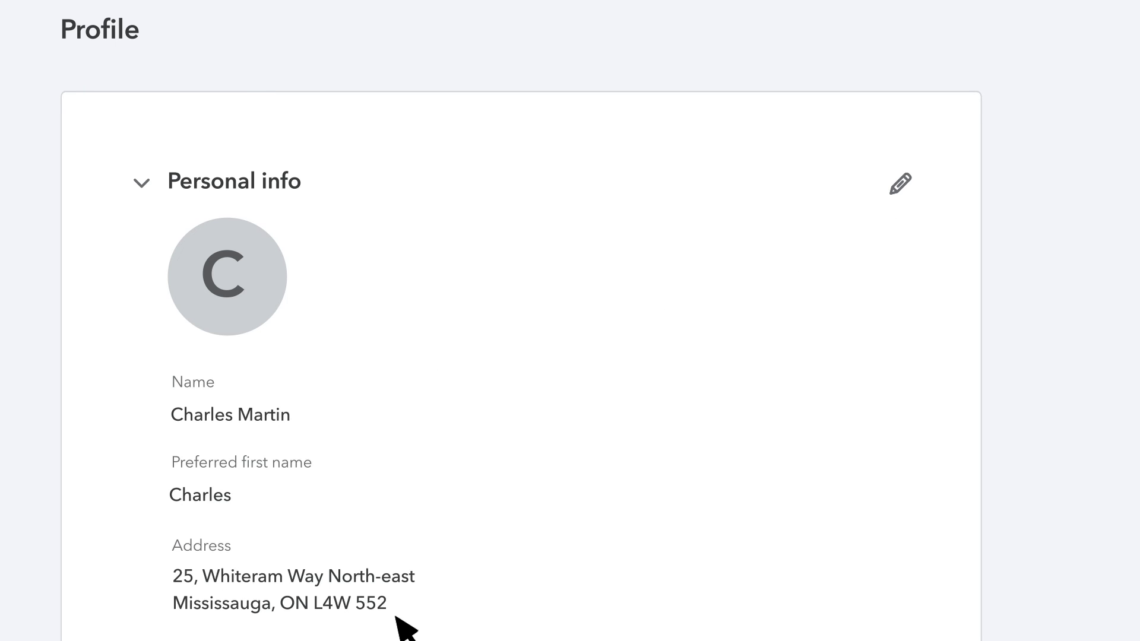
{"action": "scroll", "coordinate": [404, 626], "scroll_direction": "down", "scroll_amount": 8}
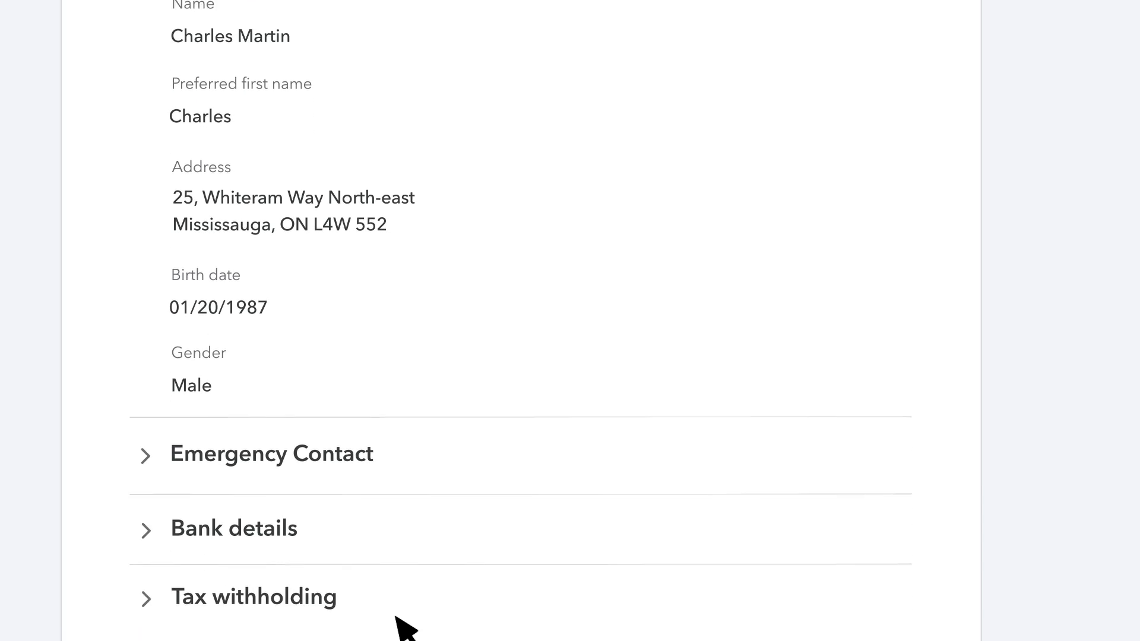